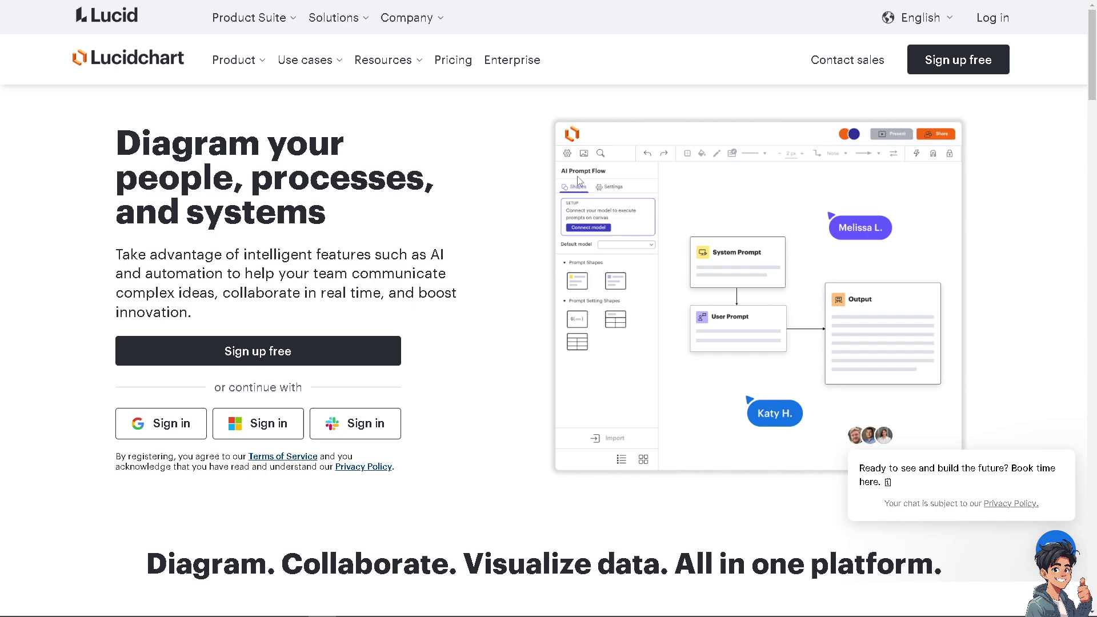
Start signing up for a free Lucidchart account from the Lucidchart website
{"action": "left_click", "coordinate": [984, 75]}
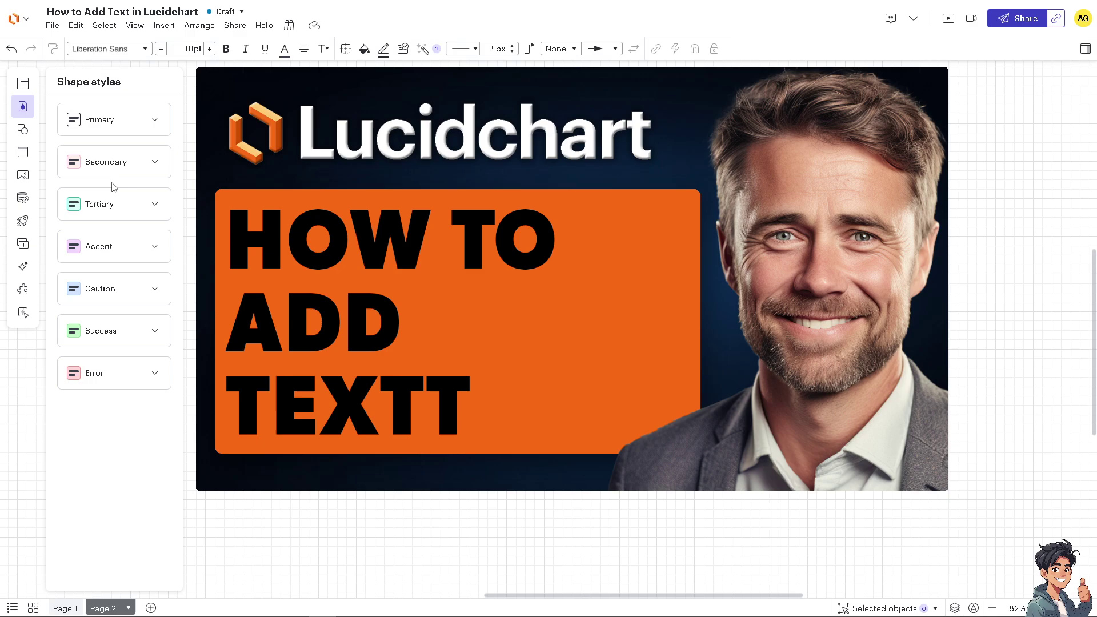
Move the thumbnail image up and to the left on the canvas
{"action": "scroll", "coordinate": [307, 509], "scroll_direction": "down", "scroll_amount": 3}
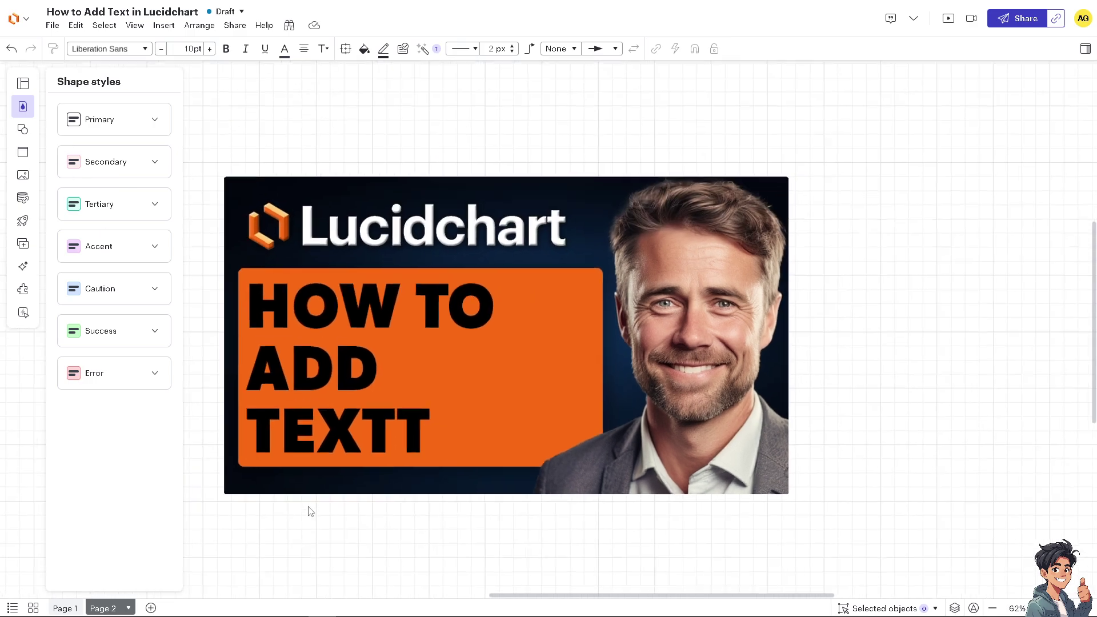
{"action": "left_click", "coordinate": [414, 351]}
{"action": "left_click_drag", "start_coordinate": [446, 260], "coordinate": [425, 148]}
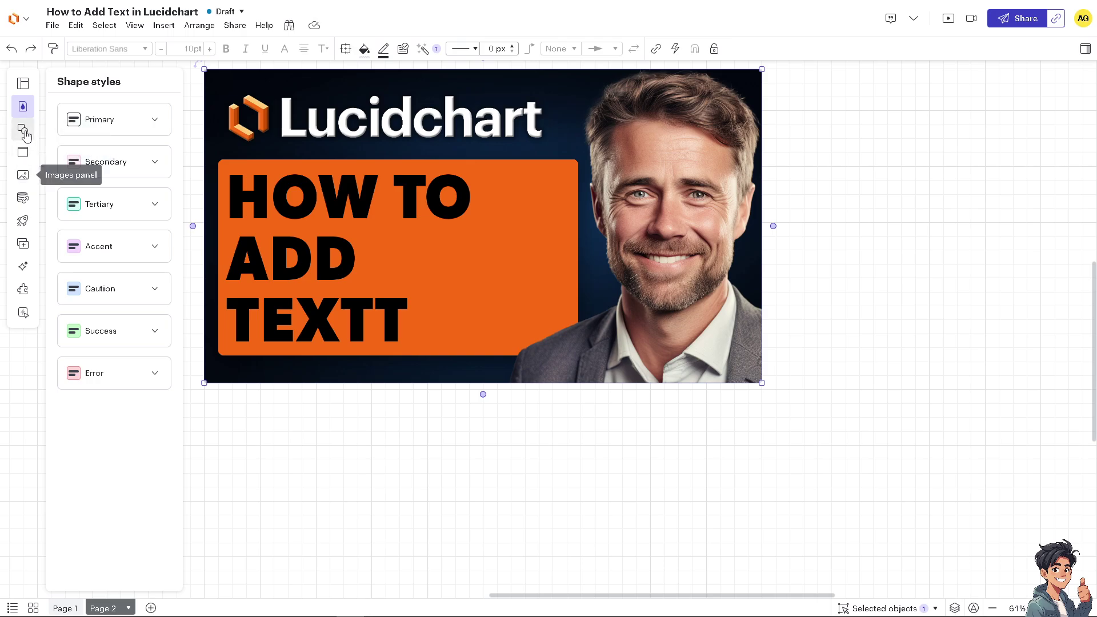
Add a text box to the right of the image reading 'ANDY'S GUIDES' and start a new line
{"action": "left_click", "coordinate": [25, 133]}
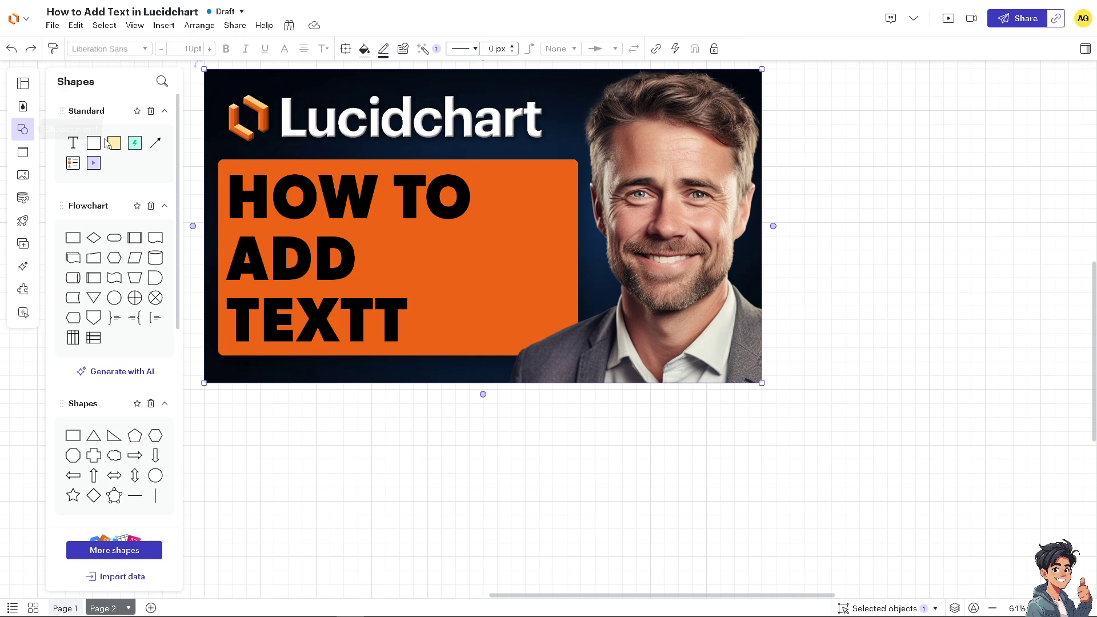
{"action": "left_click", "coordinate": [72, 144]}
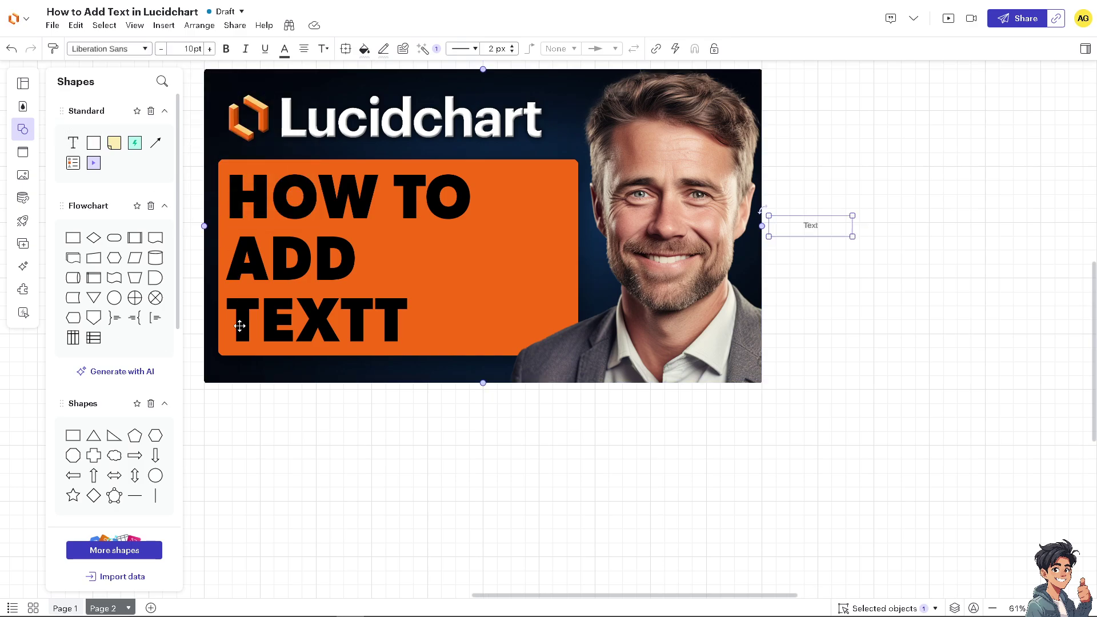
{"action": "double_click", "coordinate": [816, 227]}
{"action": "type", "text": "ANY"}
{"action": "type", "text": "Y"}
{"action": "type", "text": "'S GUIDES"}
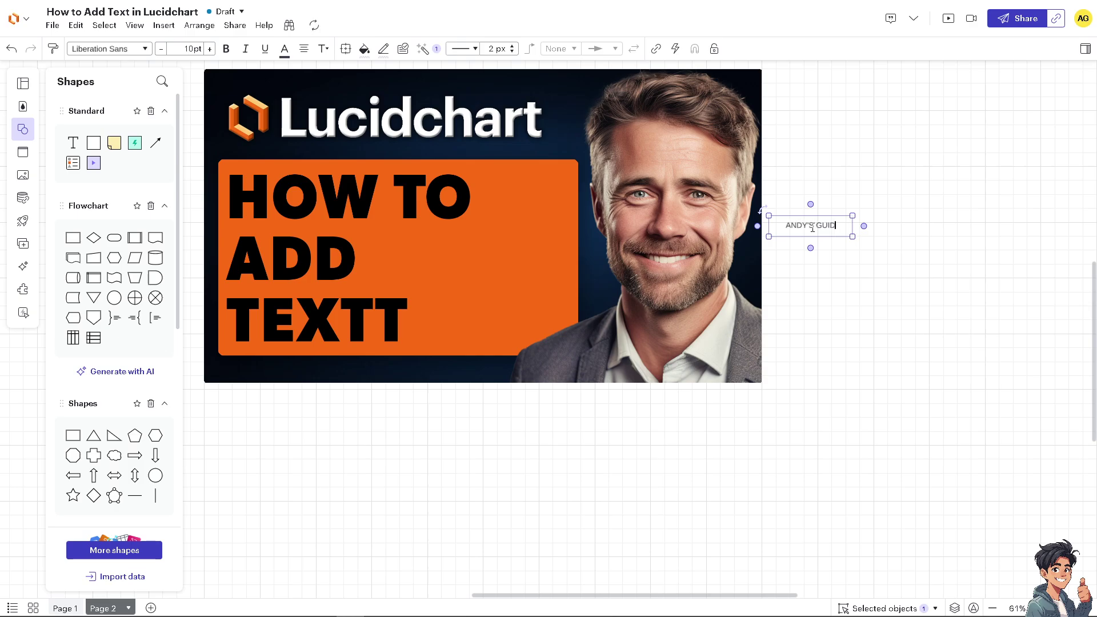
{"action": "key", "text": "Return"}
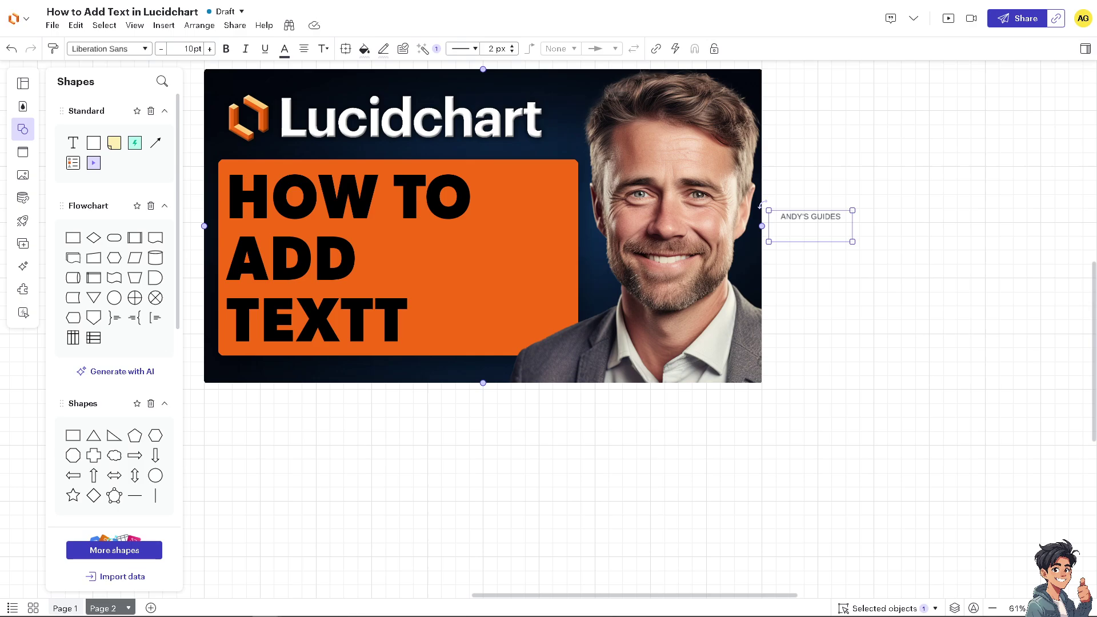
Place a text box below ANDY'S GUIDES and paste in the 'How to Add Text in Lucidchart' title
{"action": "left_click", "coordinate": [792, 297]}
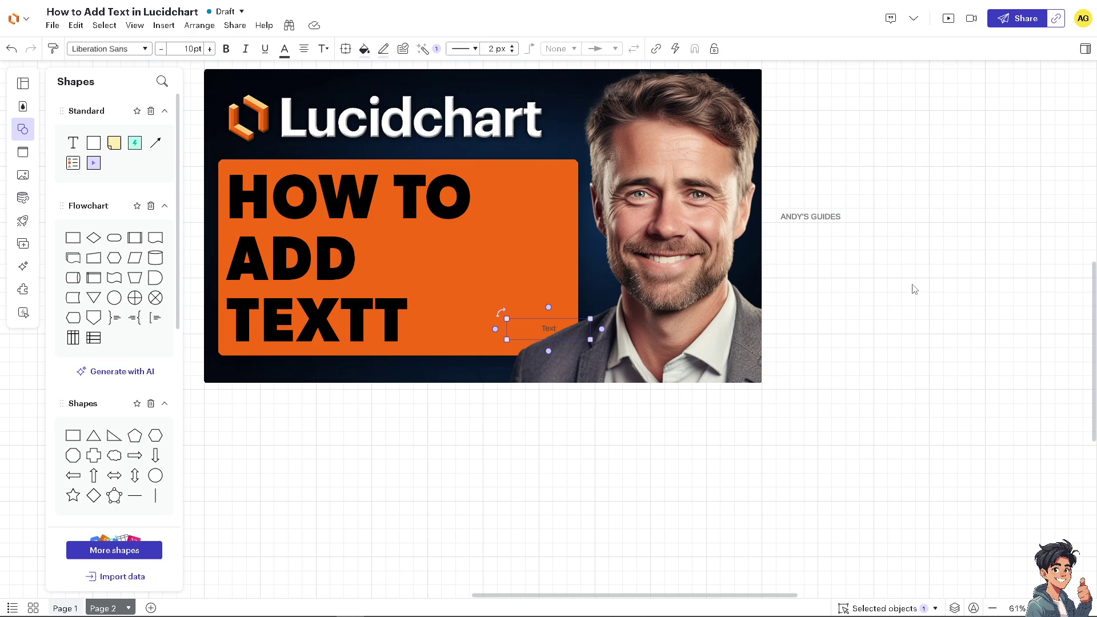
{"action": "left_click_drag", "start_coordinate": [547, 328], "coordinate": [805, 280]}
{"action": "double_click", "coordinate": [804, 281]}
{"action": "type", "text": "How to Add Text in Lucidchart"}
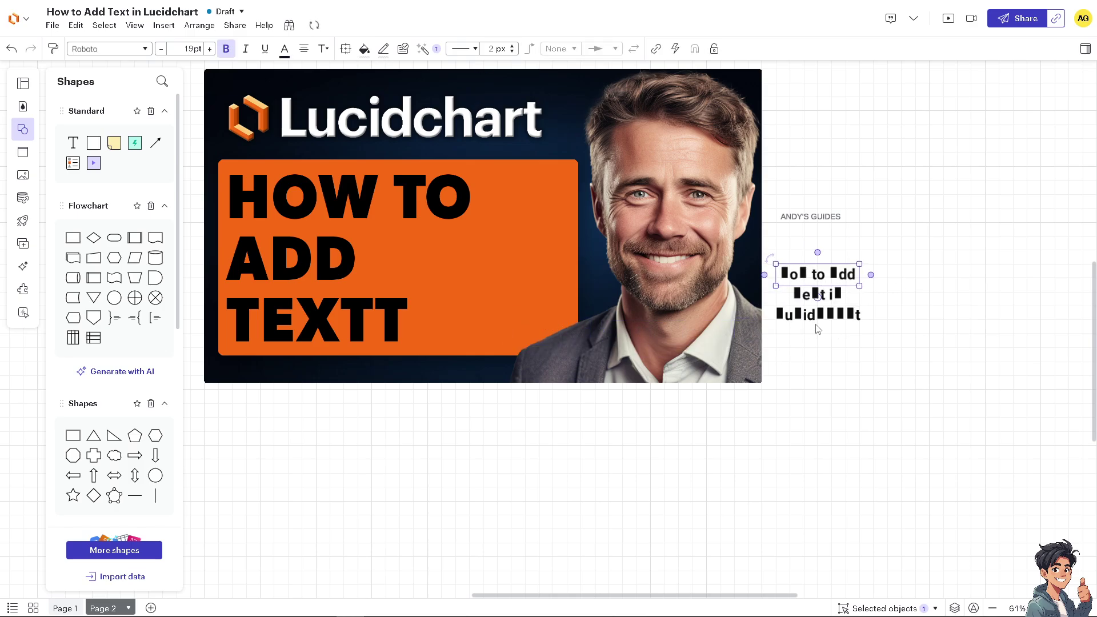
{"action": "left_click", "coordinate": [832, 362]}
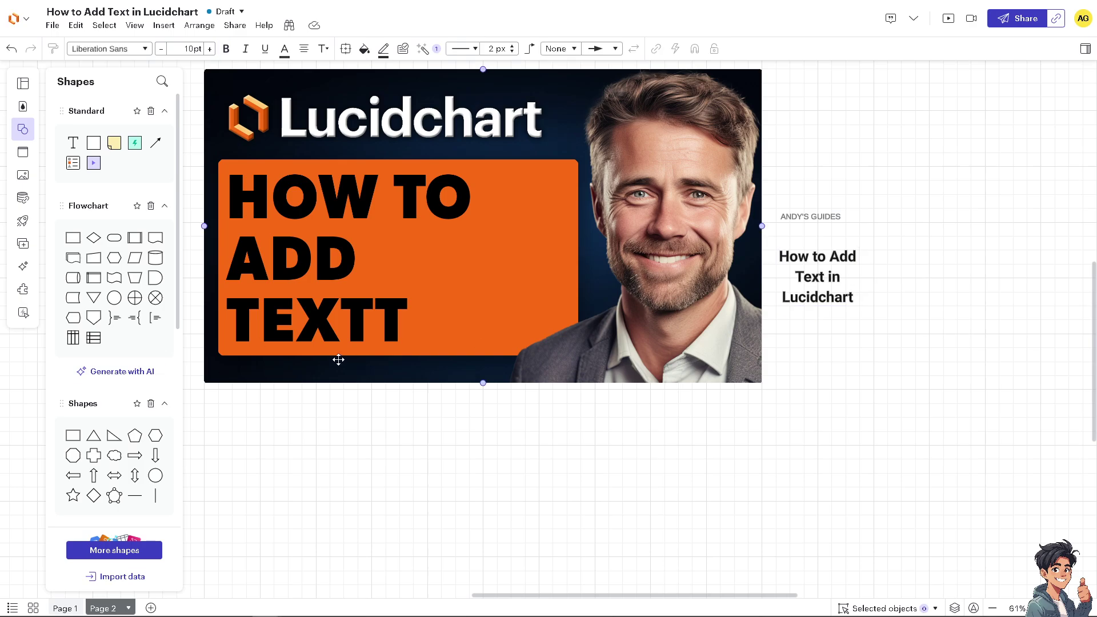
Move ANDY'S GUIDES and the title higher beside the image
{"action": "left_click", "coordinate": [802, 207]}
{"action": "left_click_drag", "start_coordinate": [801, 207], "coordinate": [802, 122]}
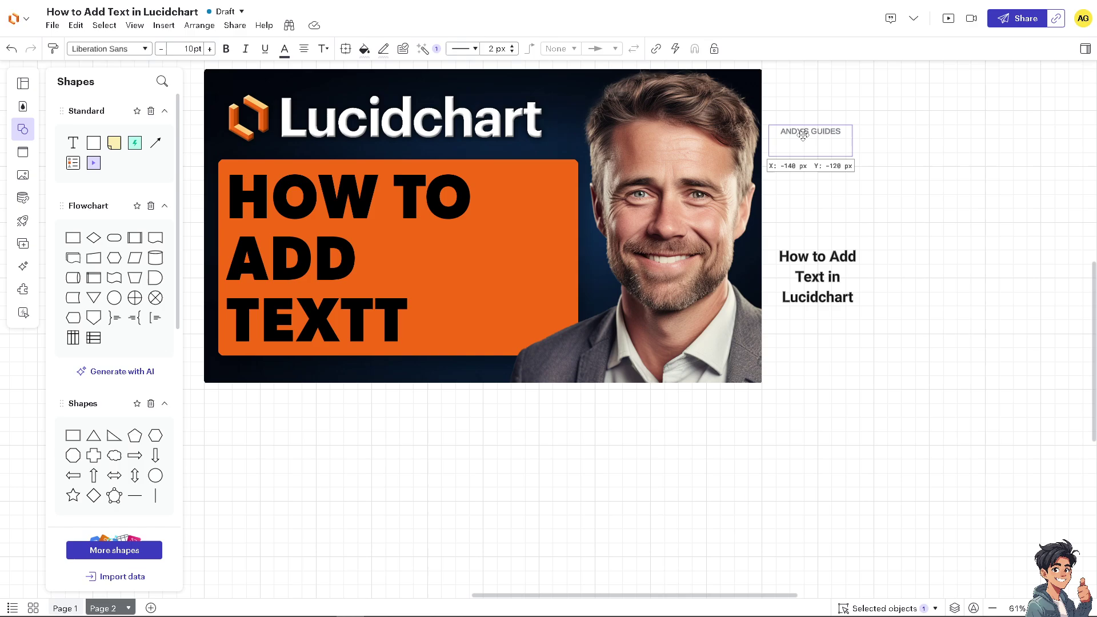
{"action": "left_click_drag", "start_coordinate": [812, 258], "coordinate": [812, 184]}
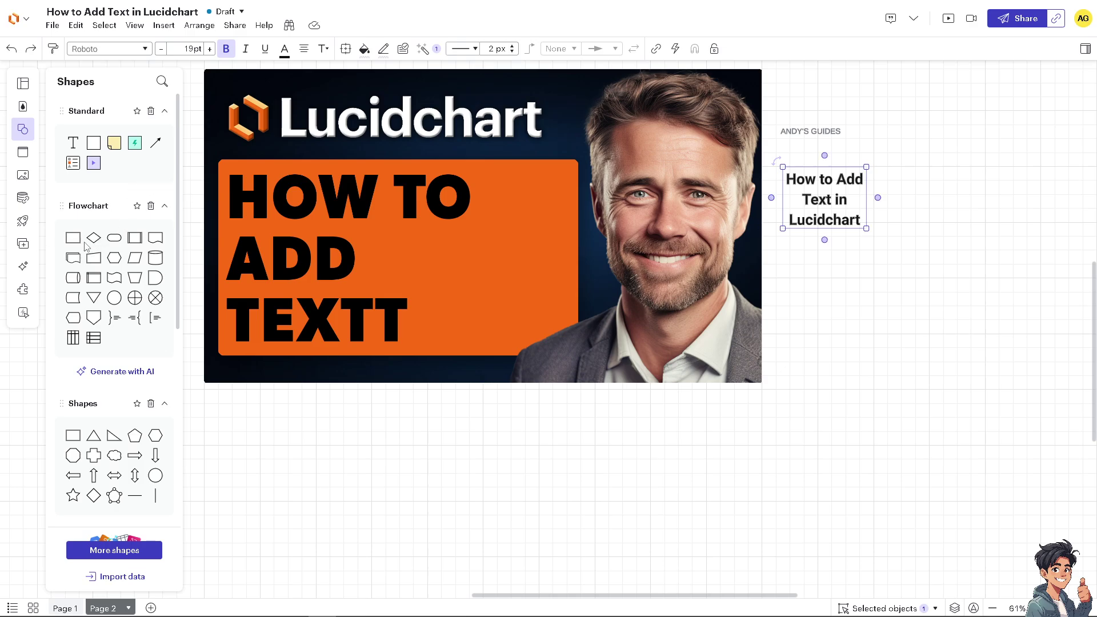
Add a Process shape and a right-pointing arrow, with Process to the arrow's right
{"action": "mouse_move", "coordinate": [74, 239]}
{"action": "left_click_drag", "start_coordinate": [74, 239], "coordinate": [322, 459]}
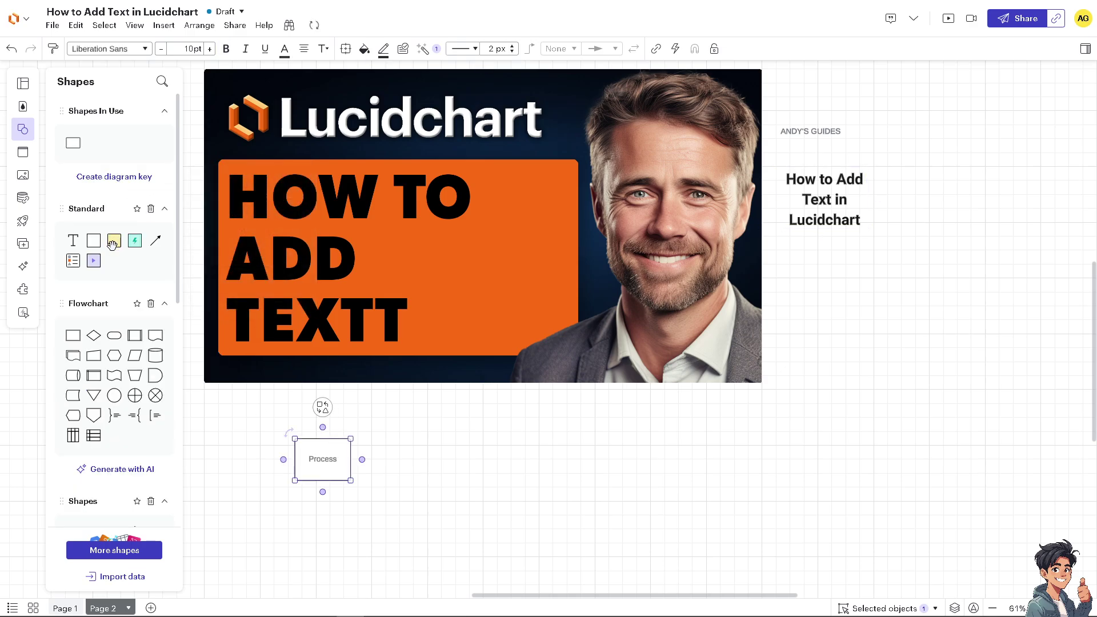
{"action": "scroll", "coordinate": [129, 360], "scroll_direction": "down", "scroll_amount": 1}
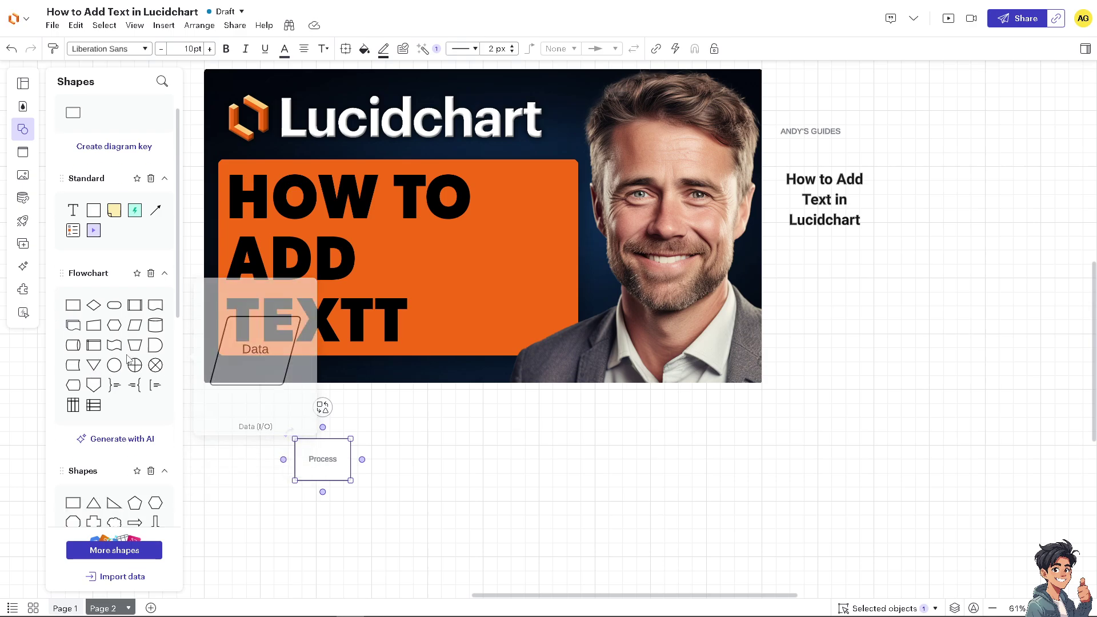
{"action": "scroll", "coordinate": [129, 360], "scroll_direction": "down", "scroll_amount": 5}
{"action": "left_click_drag", "start_coordinate": [134, 382], "coordinate": [508, 449]}
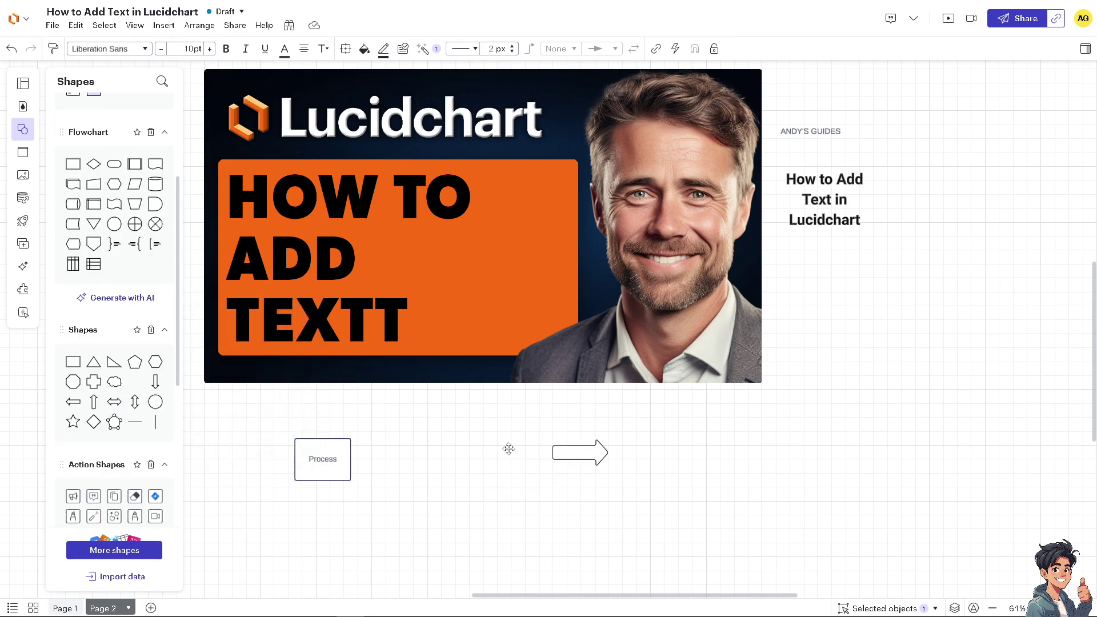
{"action": "left_click_drag", "start_coordinate": [323, 459], "coordinate": [845, 514]}
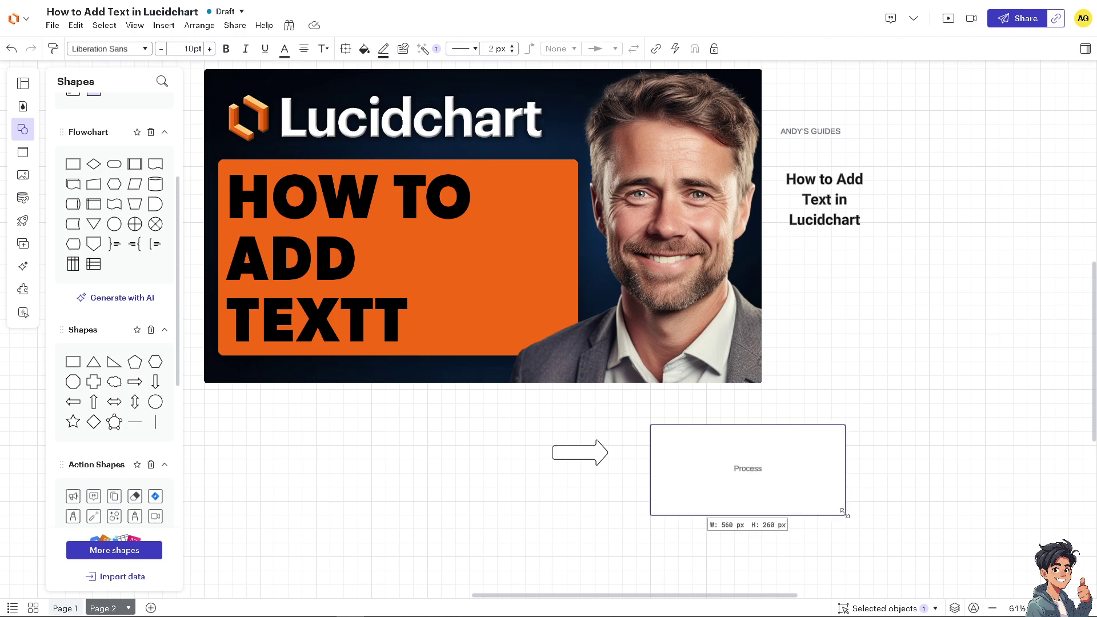
Enlarge the right arrow and reposition it beside the Process box
{"action": "left_click", "coordinate": [591, 454]}
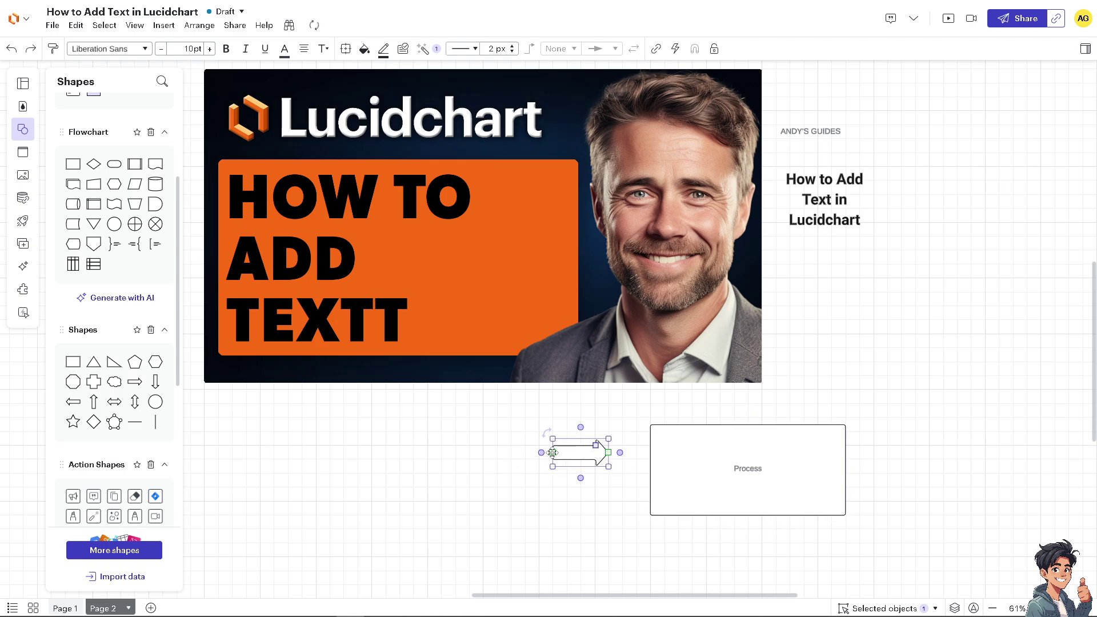
{"action": "left_click_drag", "start_coordinate": [553, 439], "coordinate": [397, 399]}
{"action": "left_click_drag", "start_coordinate": [517, 434], "coordinate": [529, 467]}
Put ANDY'S GUIDES inside the arrow and send the arrow backward so the text shows
{"action": "left_click", "coordinate": [824, 131]}
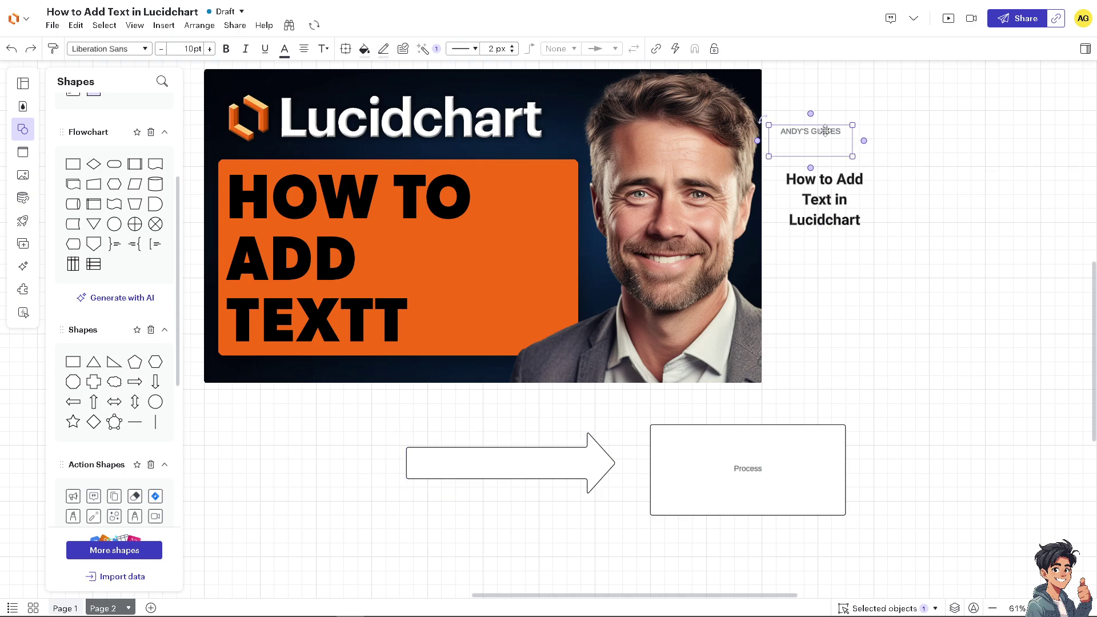
{"action": "left_click_drag", "start_coordinate": [825, 130], "coordinate": [528, 462]}
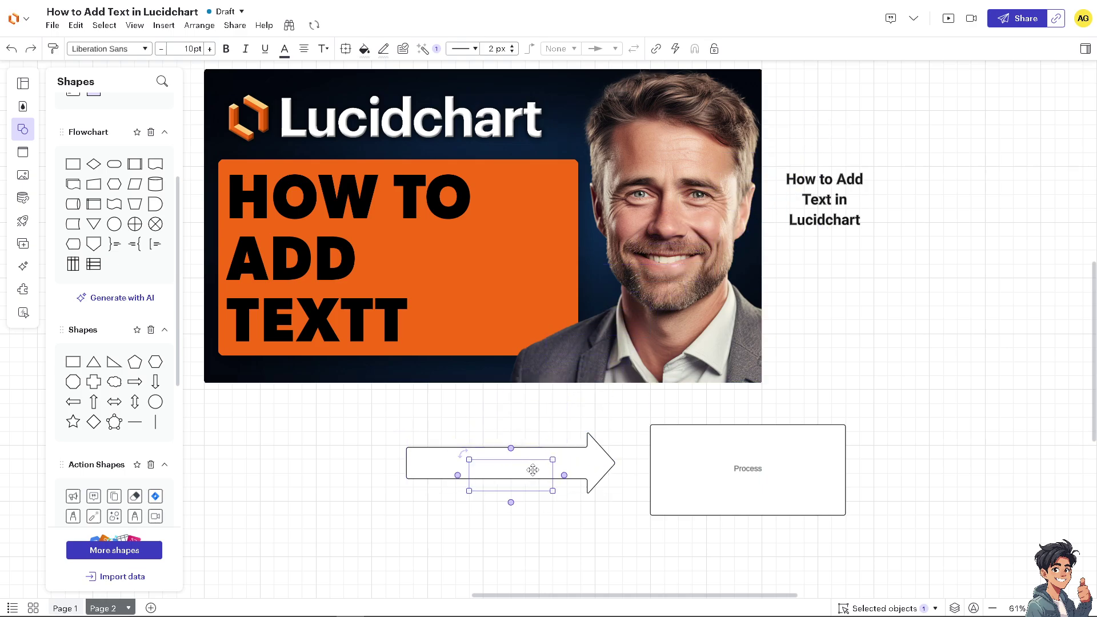
{"action": "right_click", "coordinate": [533, 469]}
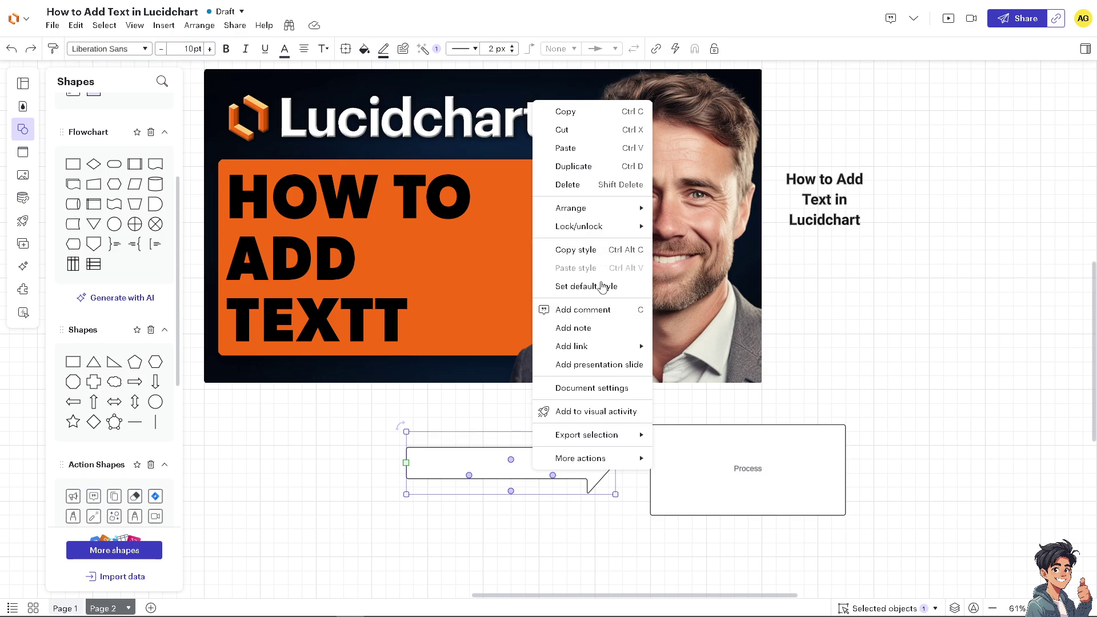
{"action": "mouse_move", "coordinate": [611, 210]}
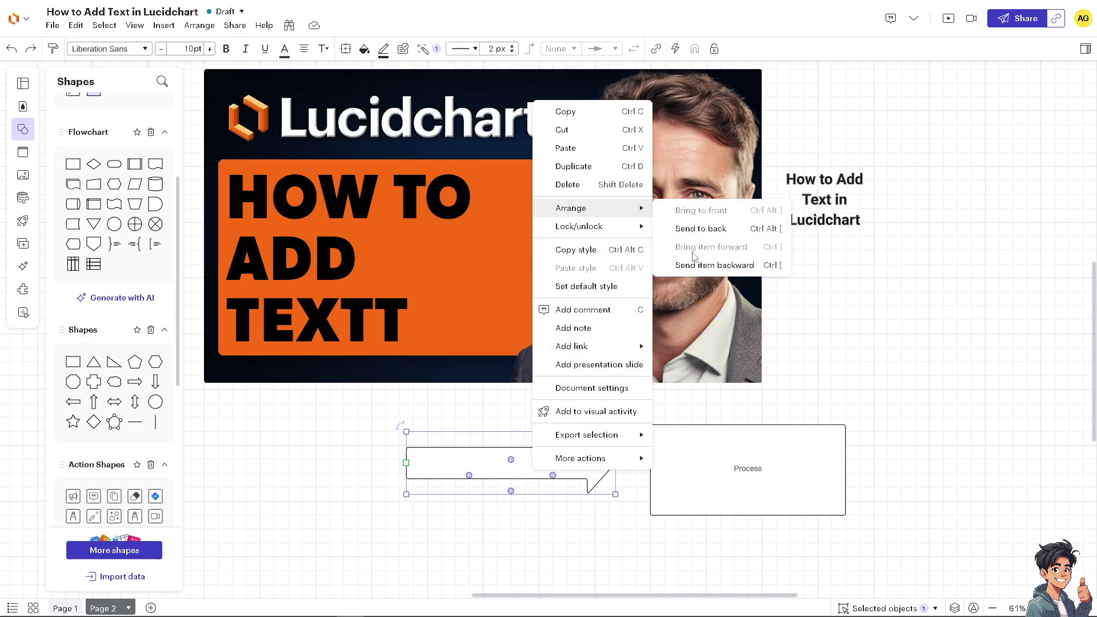
{"action": "left_click", "coordinate": [695, 267]}
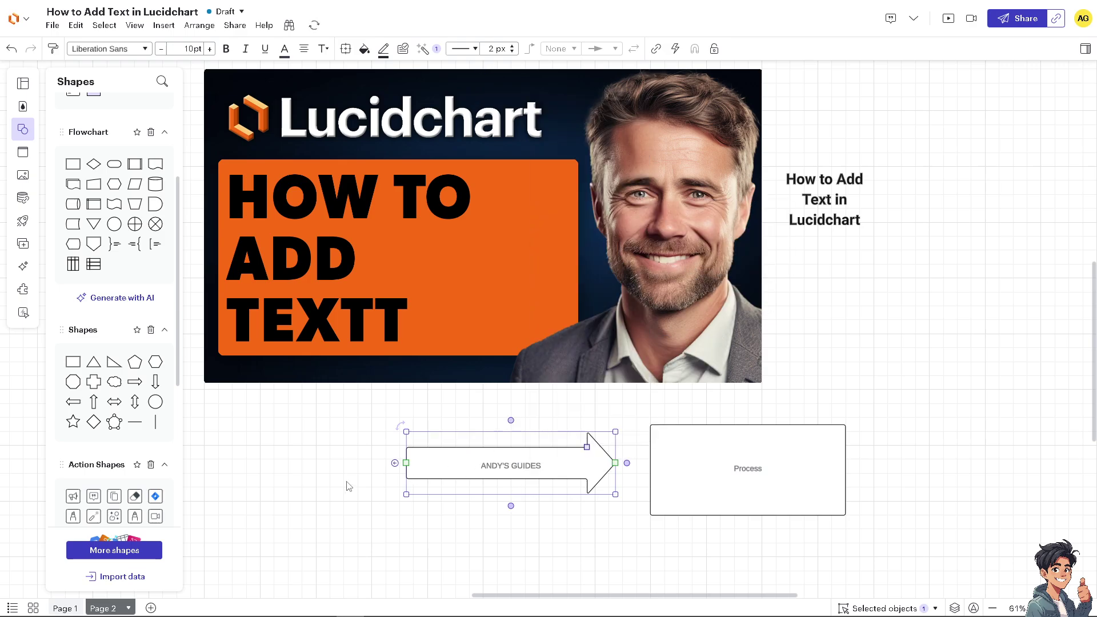
{"action": "left_click", "coordinate": [320, 481]}
Put the title inside the Process box, send the box backward, and center the title
{"action": "left_click", "coordinate": [828, 179]}
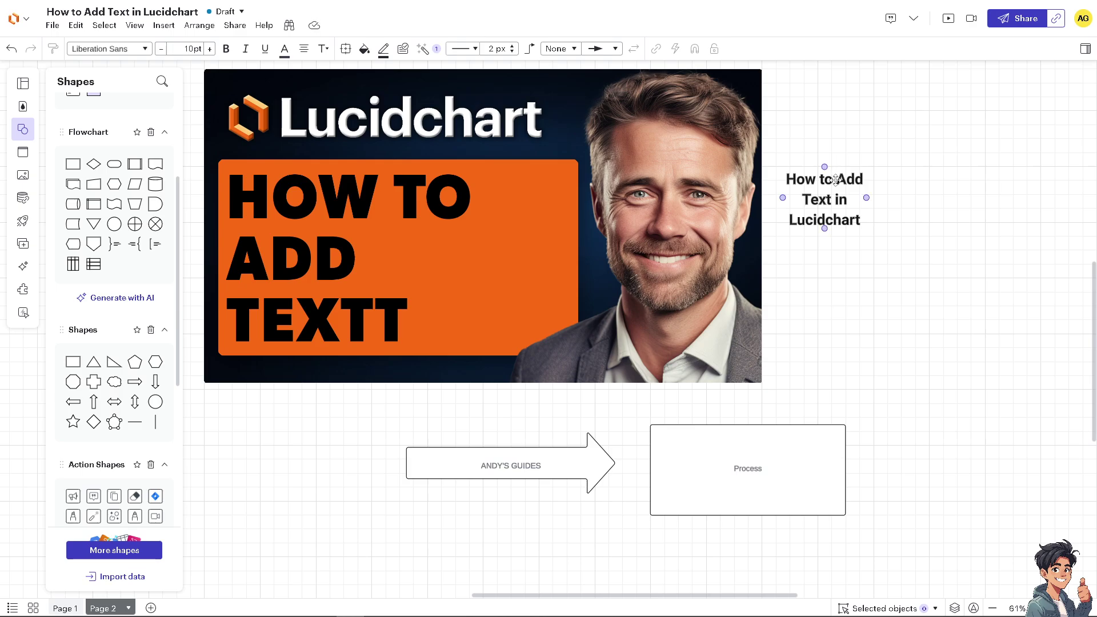
{"action": "left_click_drag", "start_coordinate": [824, 227], "coordinate": [767, 493]}
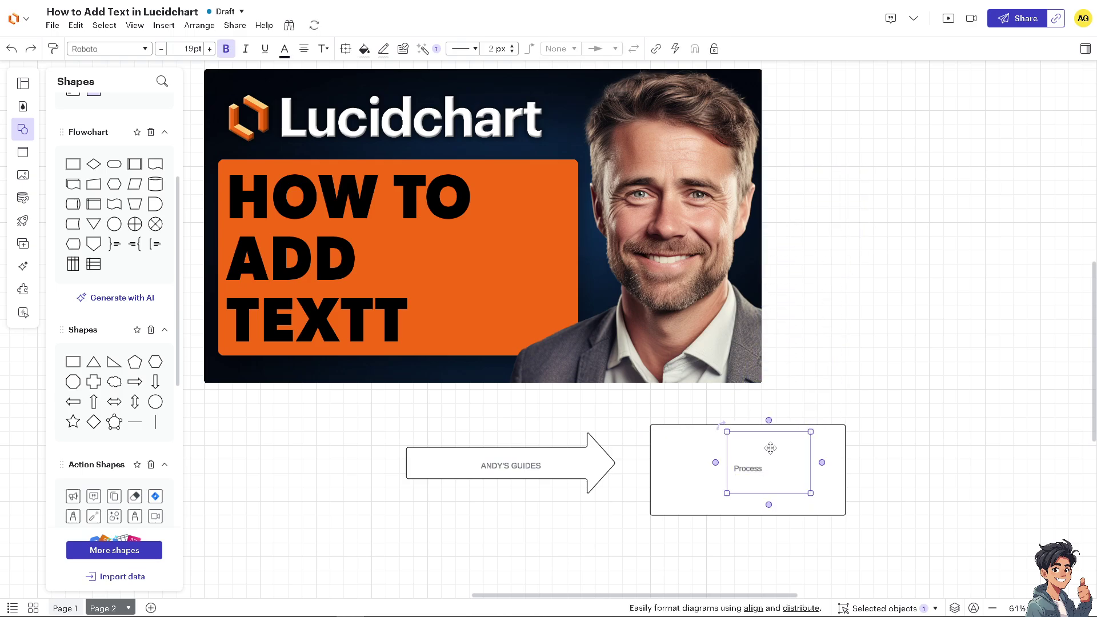
{"action": "right_click", "coordinate": [770, 448]}
{"action": "mouse_move", "coordinate": [862, 186]}
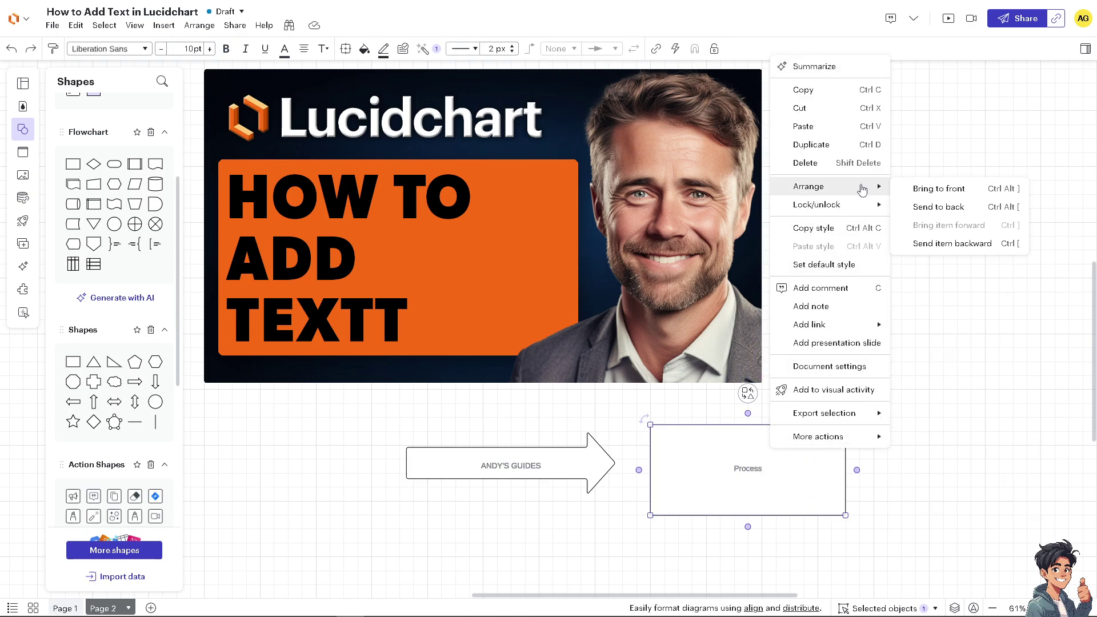
{"action": "left_click", "coordinate": [930, 246]}
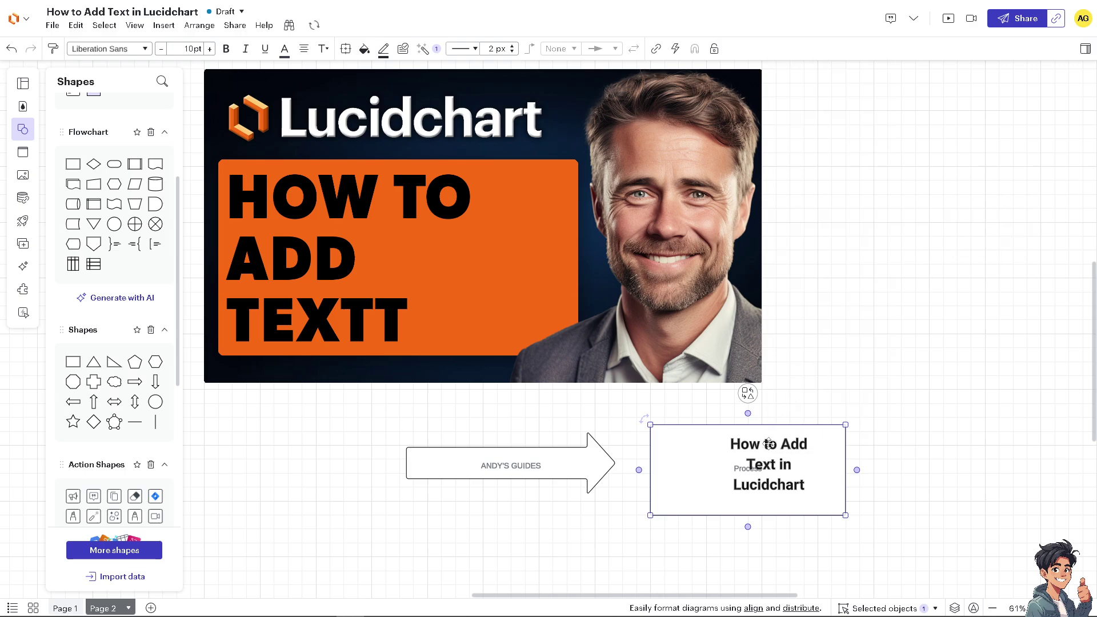
{"action": "mouse_move", "coordinate": [762, 444]}
{"action": "left_mouse_down"}
{"action": "mouse_move", "coordinate": [746, 441]}
{"action": "mouse_move", "coordinate": [753, 432]}
{"action": "left_mouse_up"}
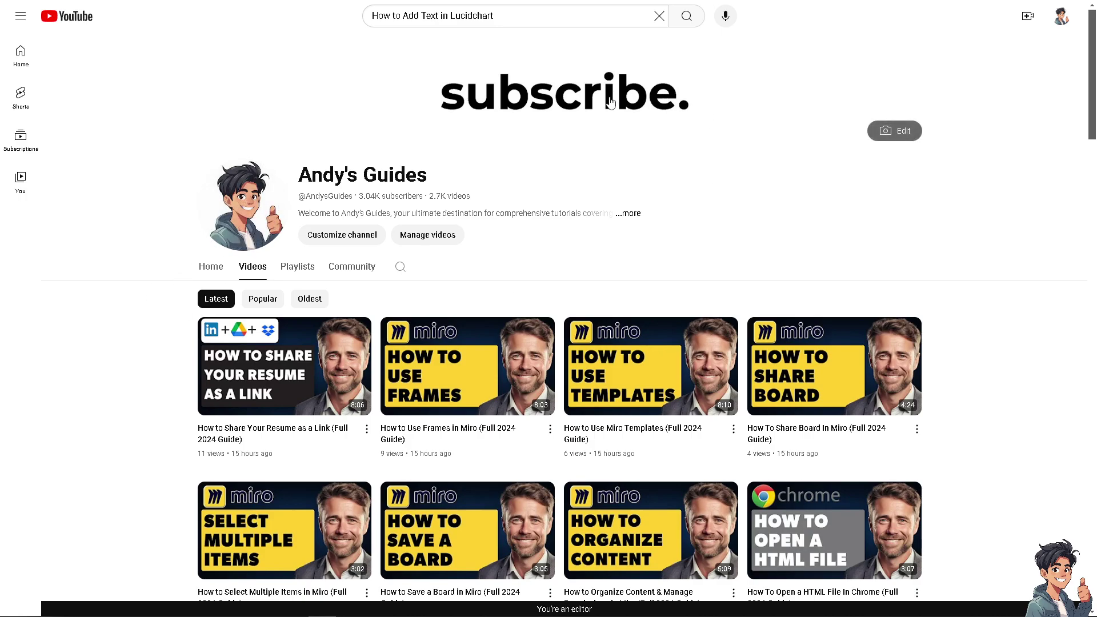
Scroll the channel's video grid back to the AWS, Weebly and Carrd tutorials
{"action": "scroll", "coordinate": [478, 411], "scroll_direction": "down", "scroll_amount": 10}
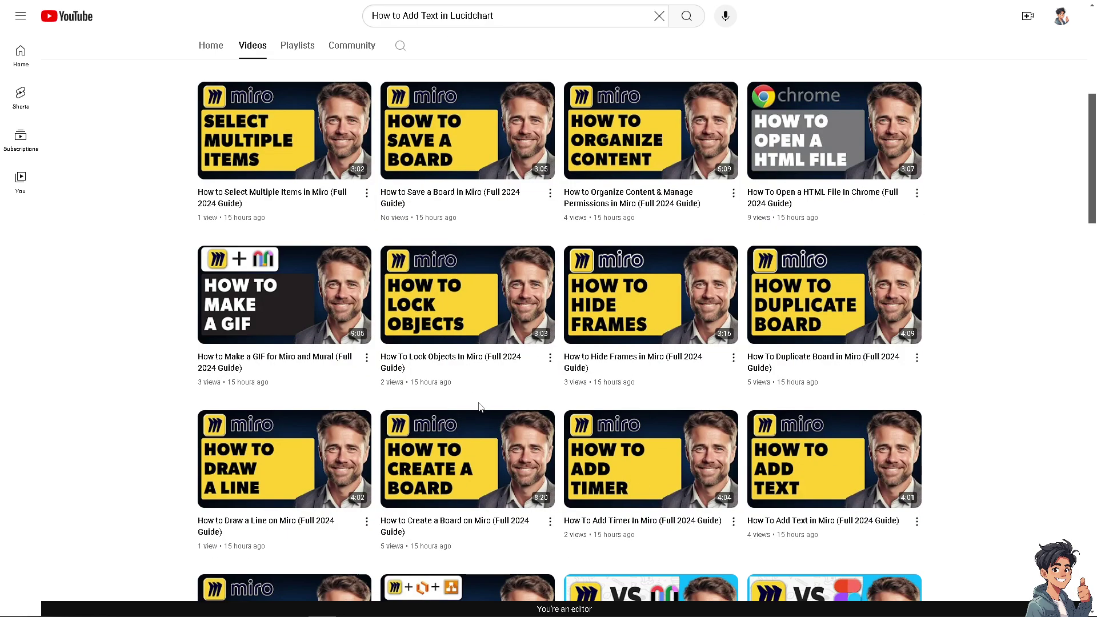
{"action": "scroll", "coordinate": [479, 411], "scroll_direction": "down", "scroll_amount": 10}
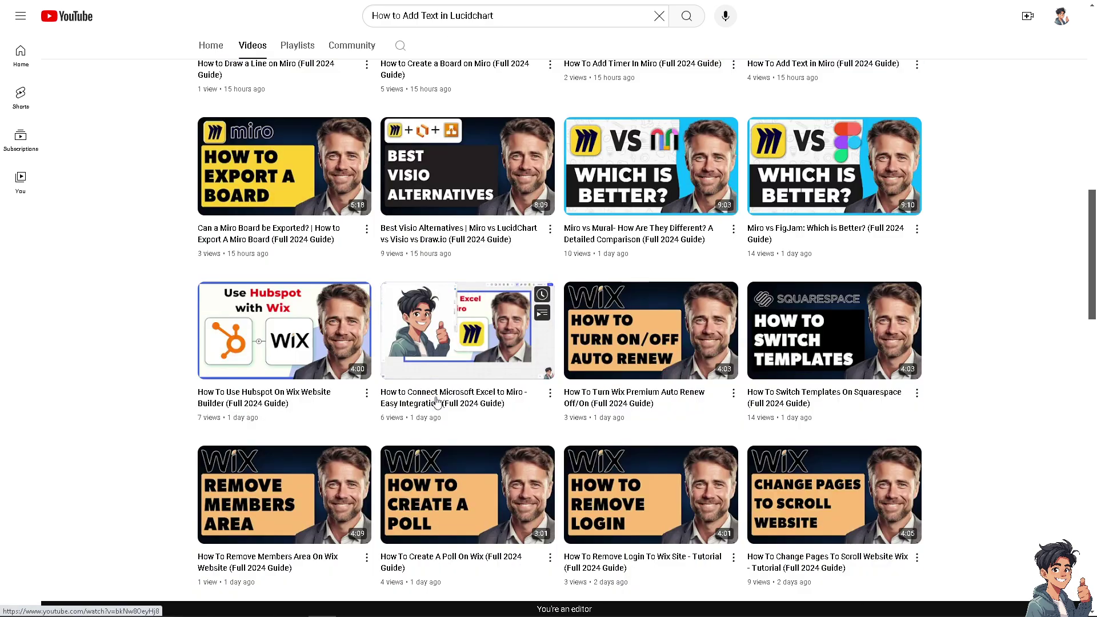
{"action": "scroll", "coordinate": [437, 403], "scroll_direction": "down", "scroll_amount": 15}
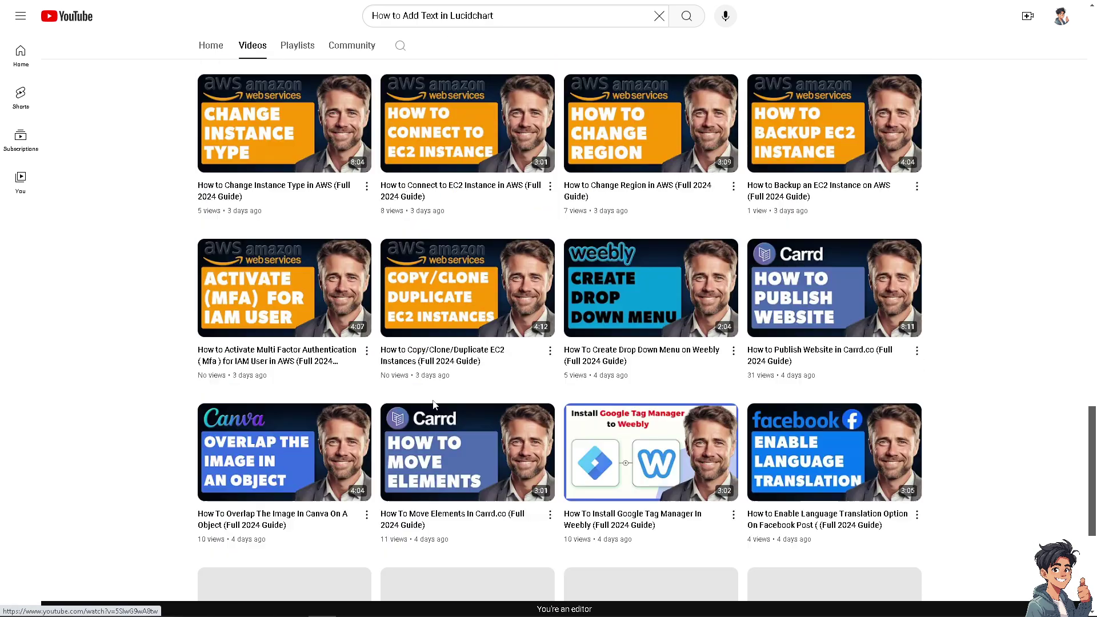